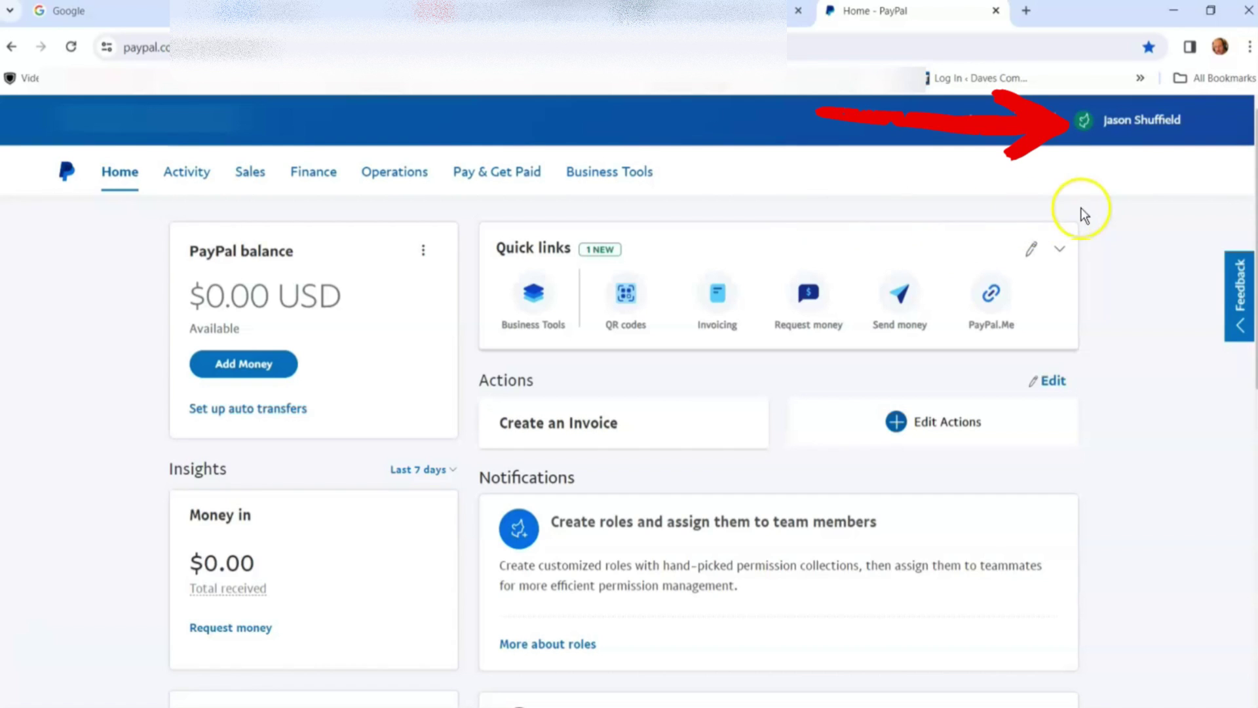
Step: Go to Account Settings through the account-name menu at the top right
click(1102, 126)
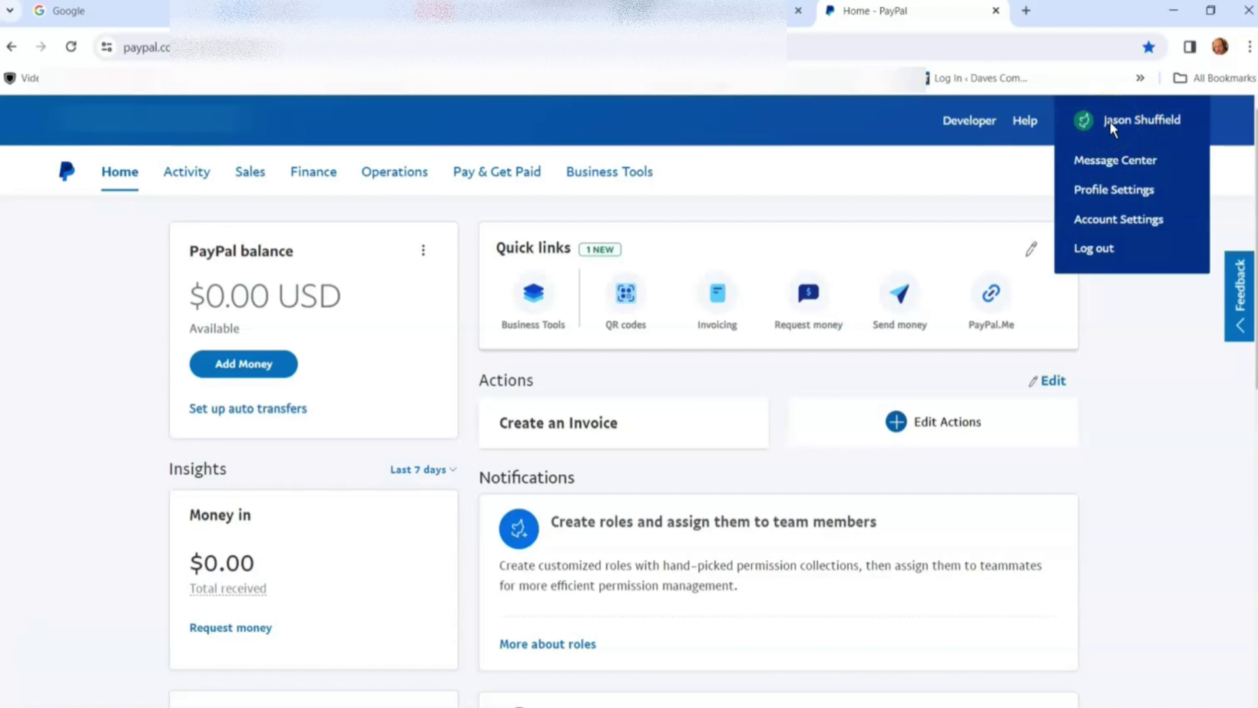
click(1094, 221)
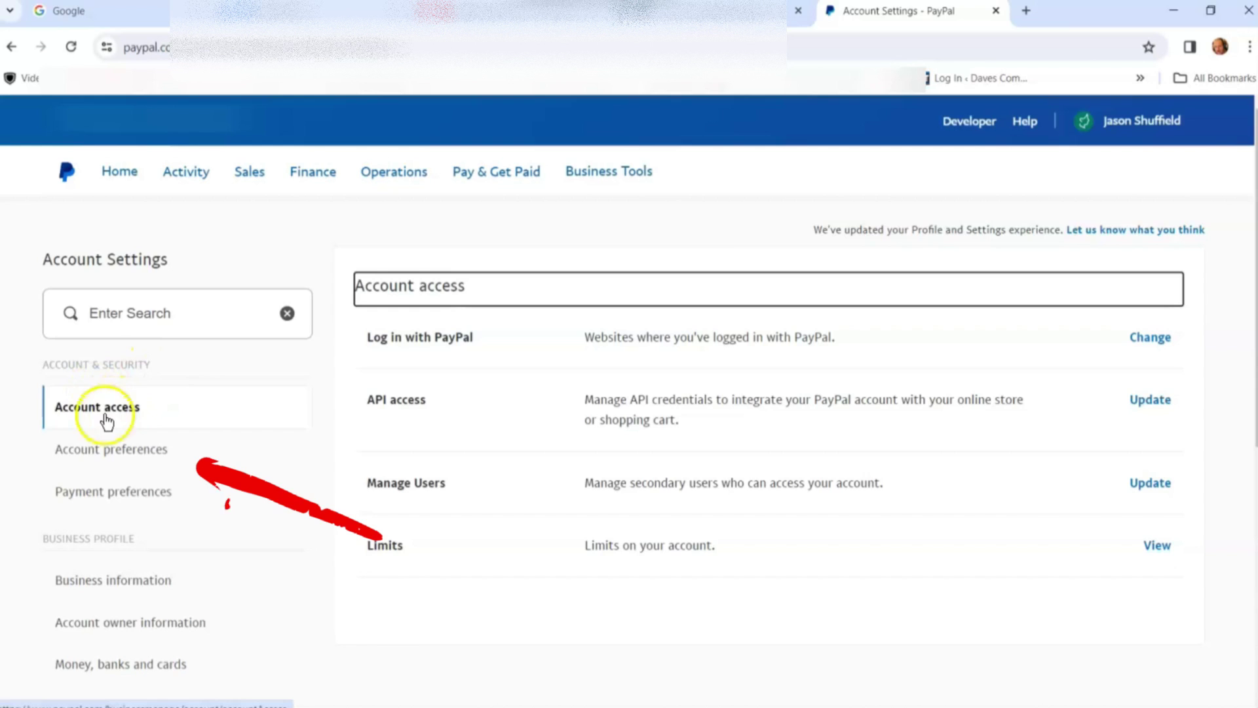
Step: Show Account preferences and re-save English as the Preferred Language
click(130, 462)
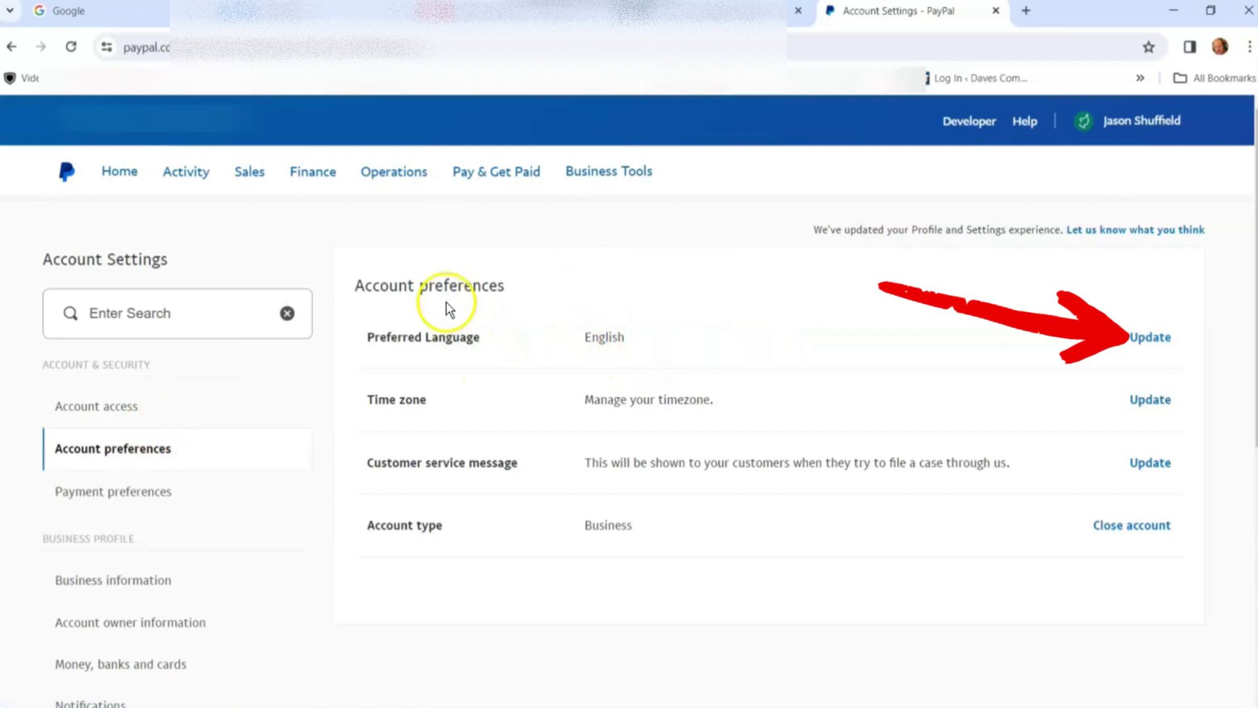
click(1153, 341)
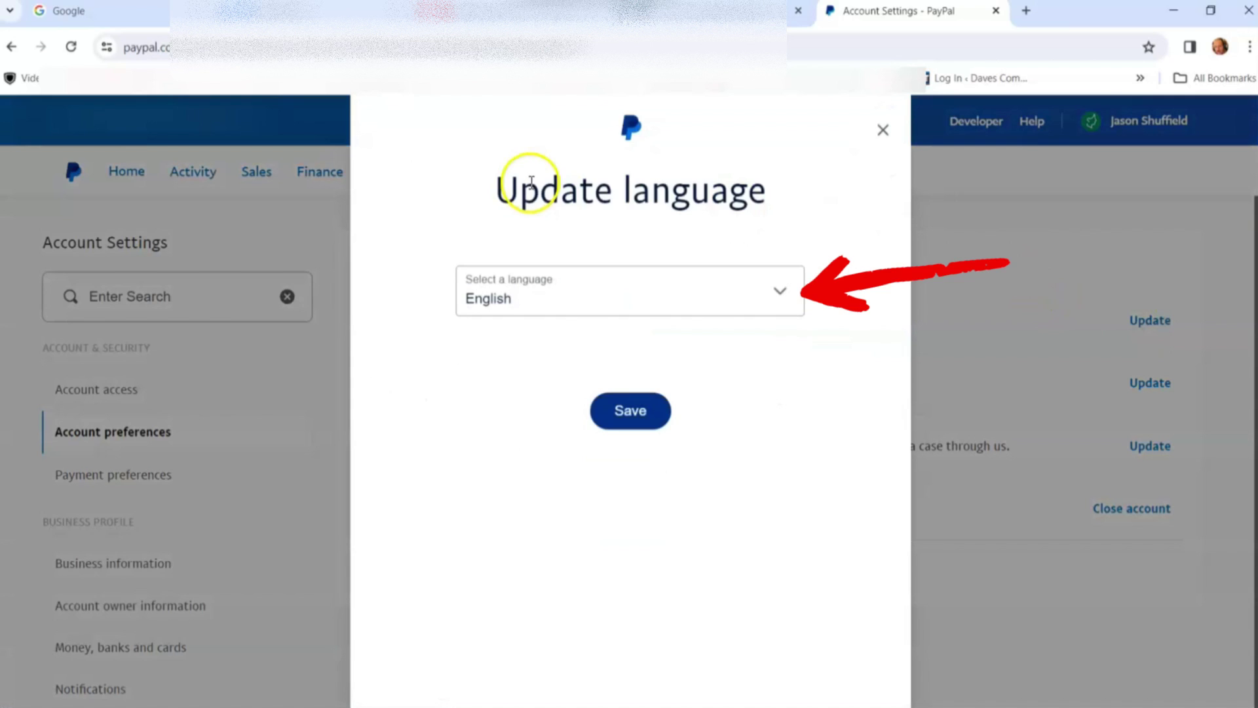
click(780, 294)
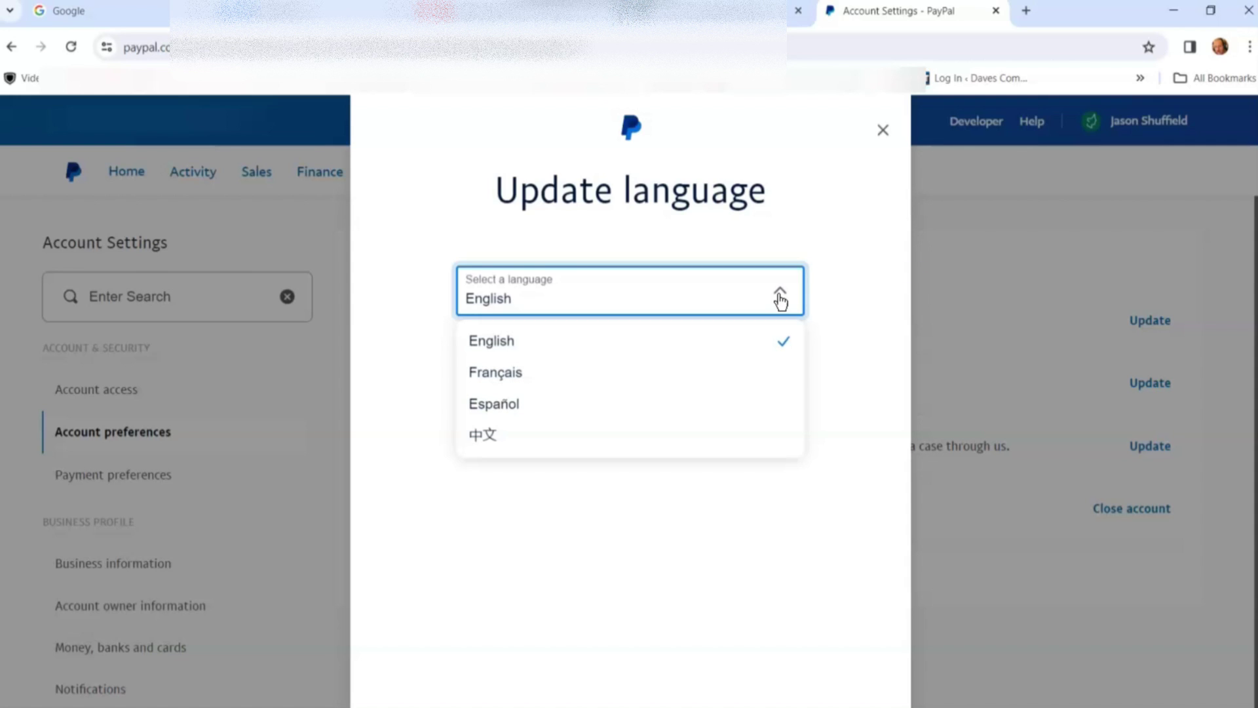
click(490, 338)
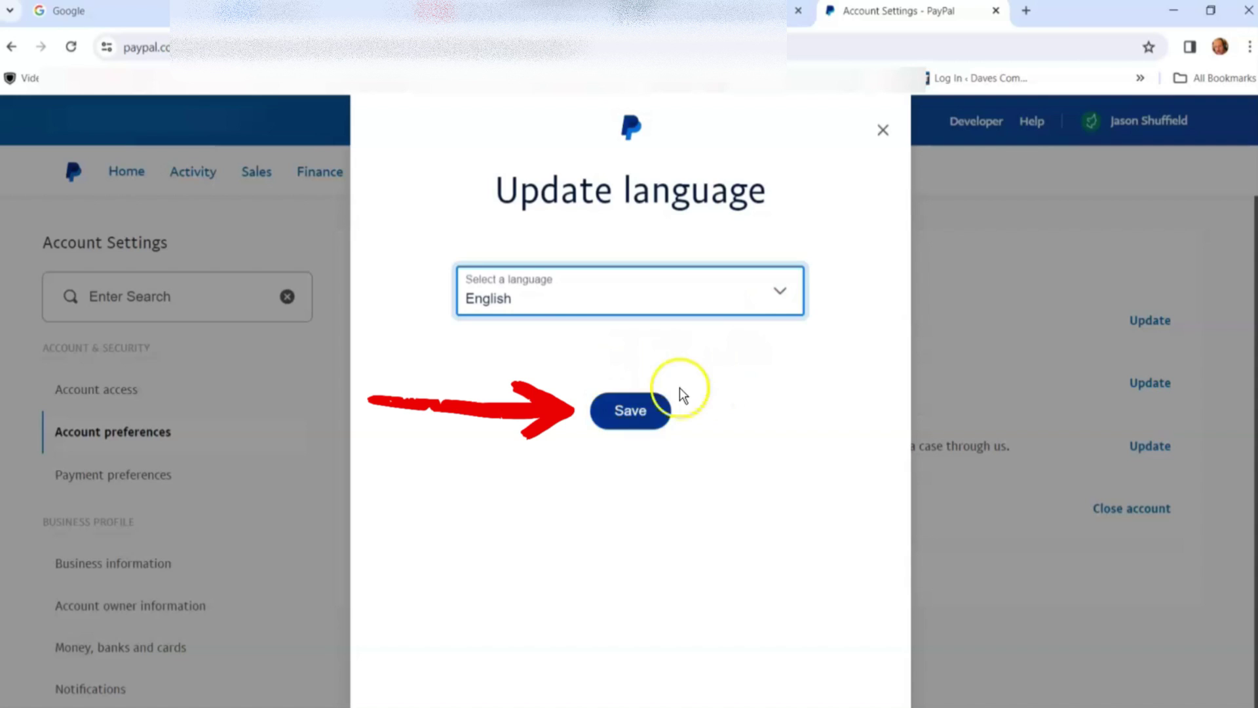
click(634, 417)
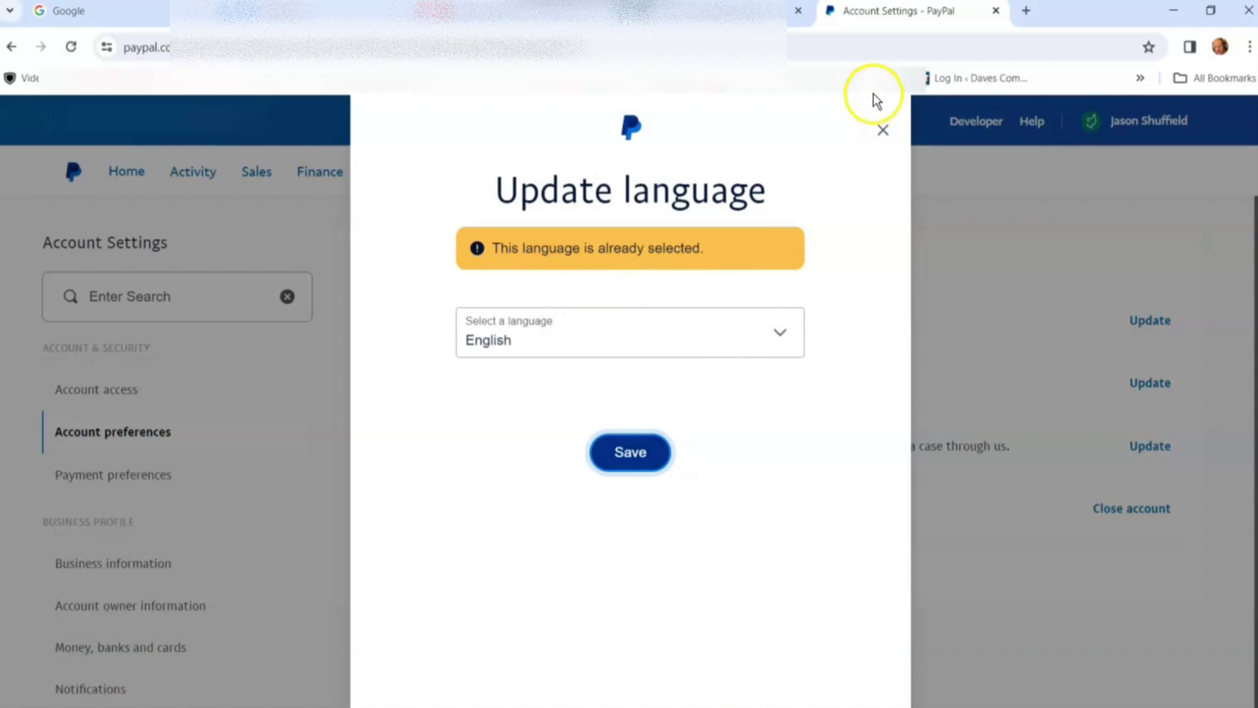
click(884, 131)
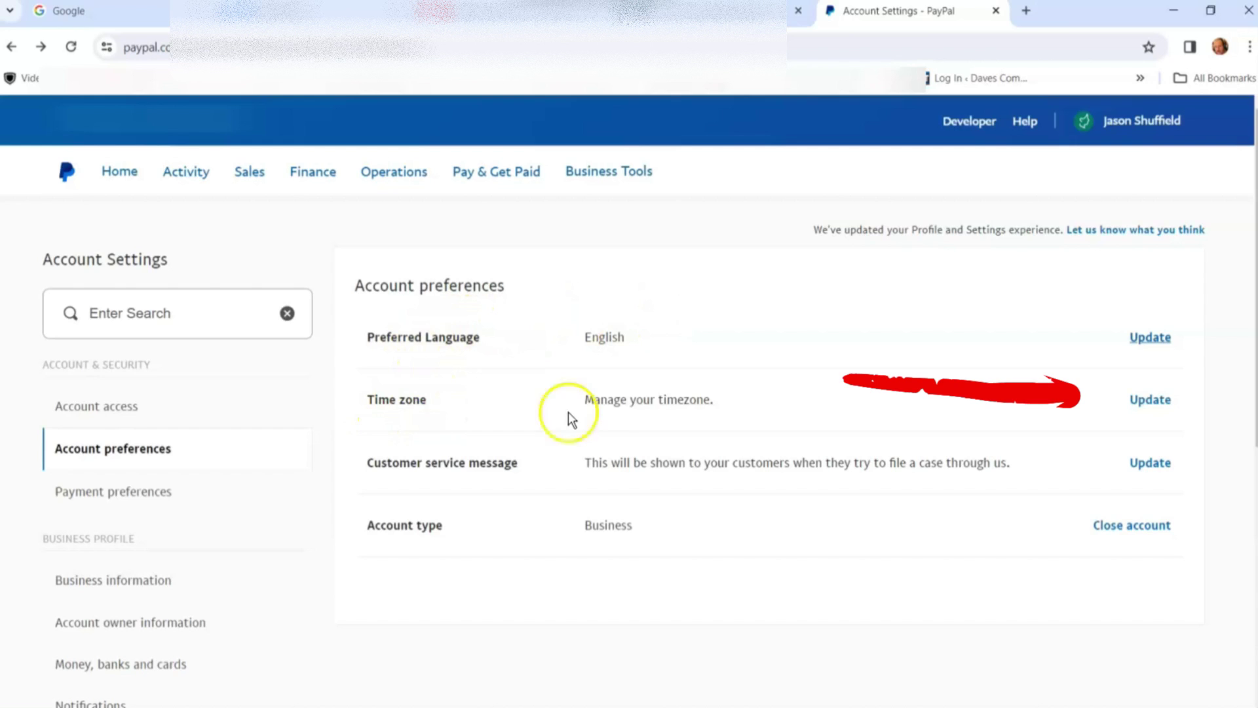
Step: Change the Time zone to (GMT-08:00) Pacific Time (Los Angeles) and save it
click(1146, 402)
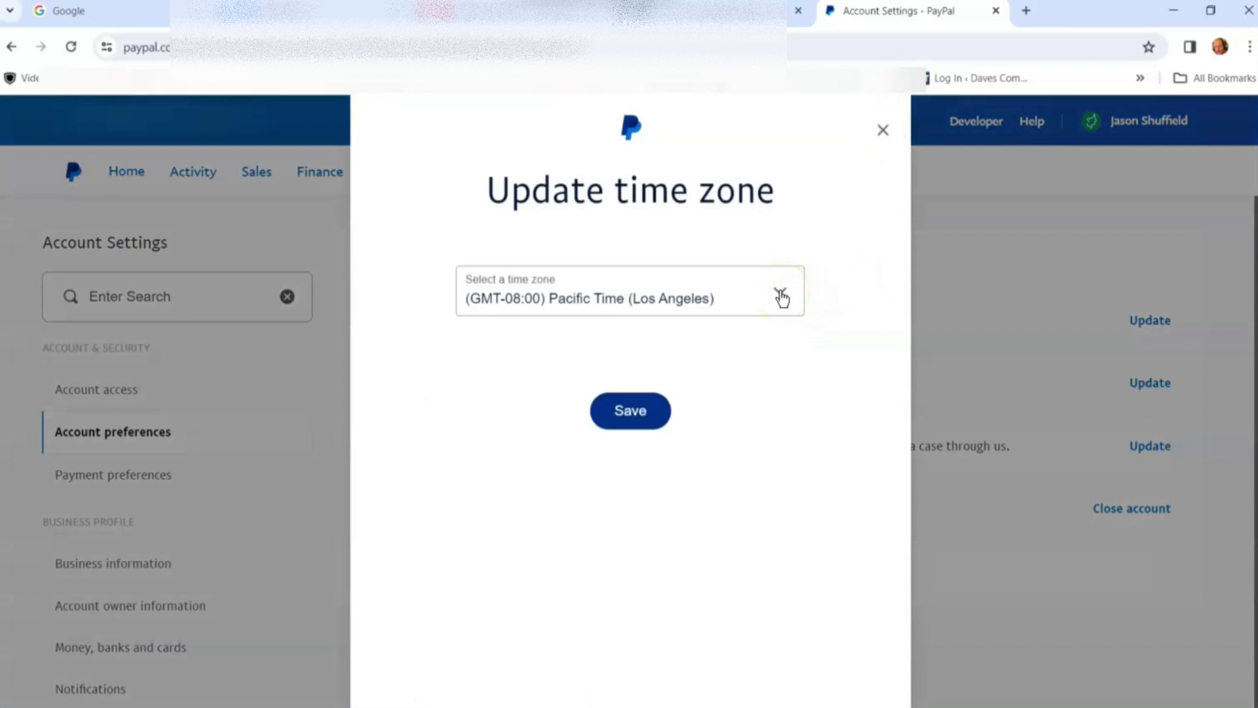
click(782, 296)
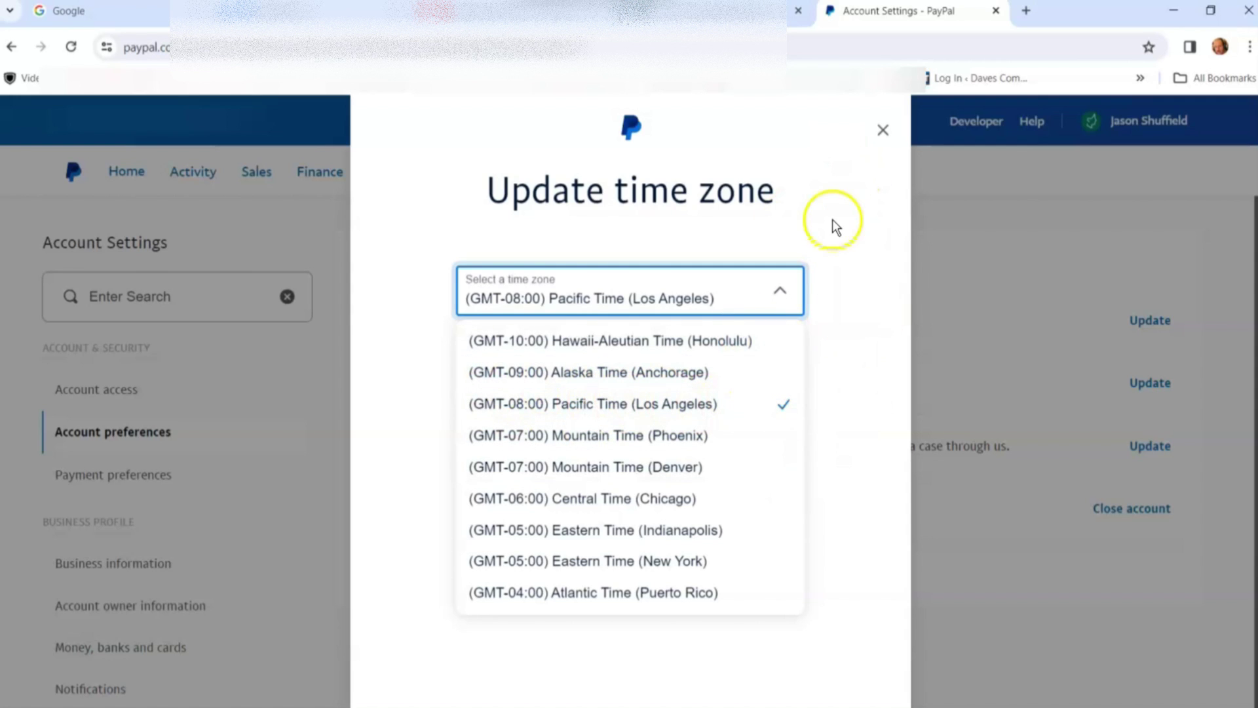
click(713, 410)
click(621, 415)
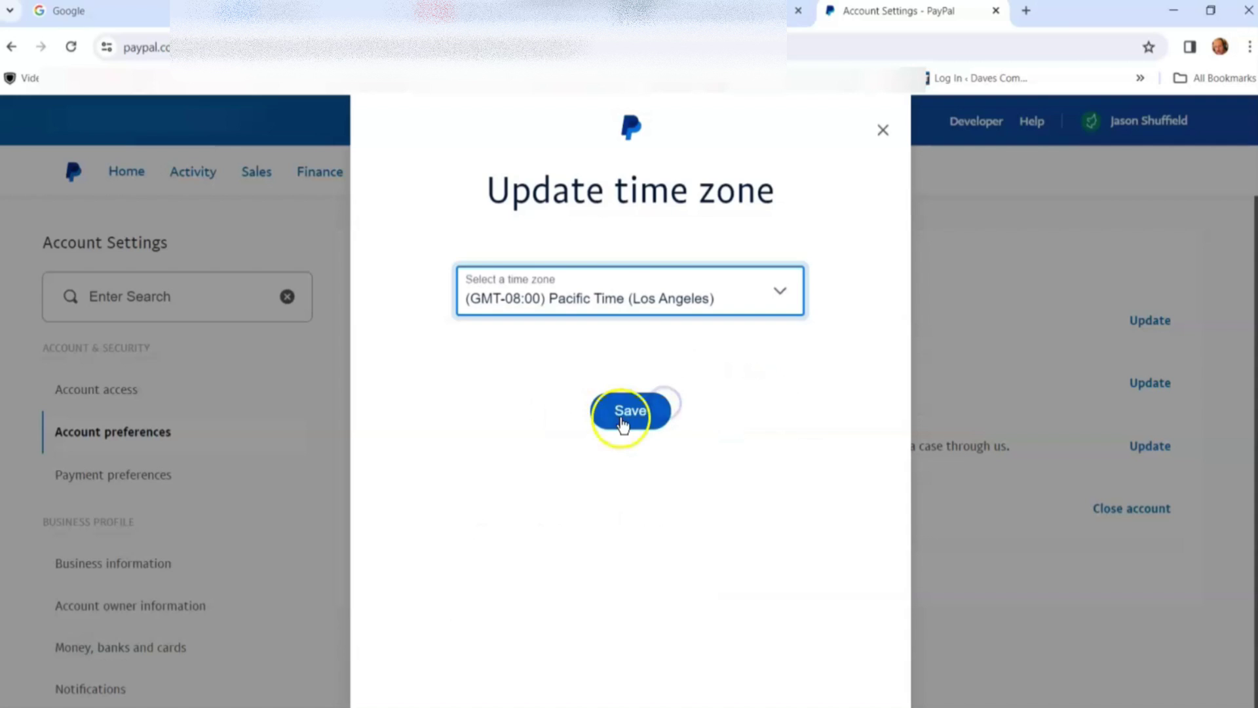
click(878, 129)
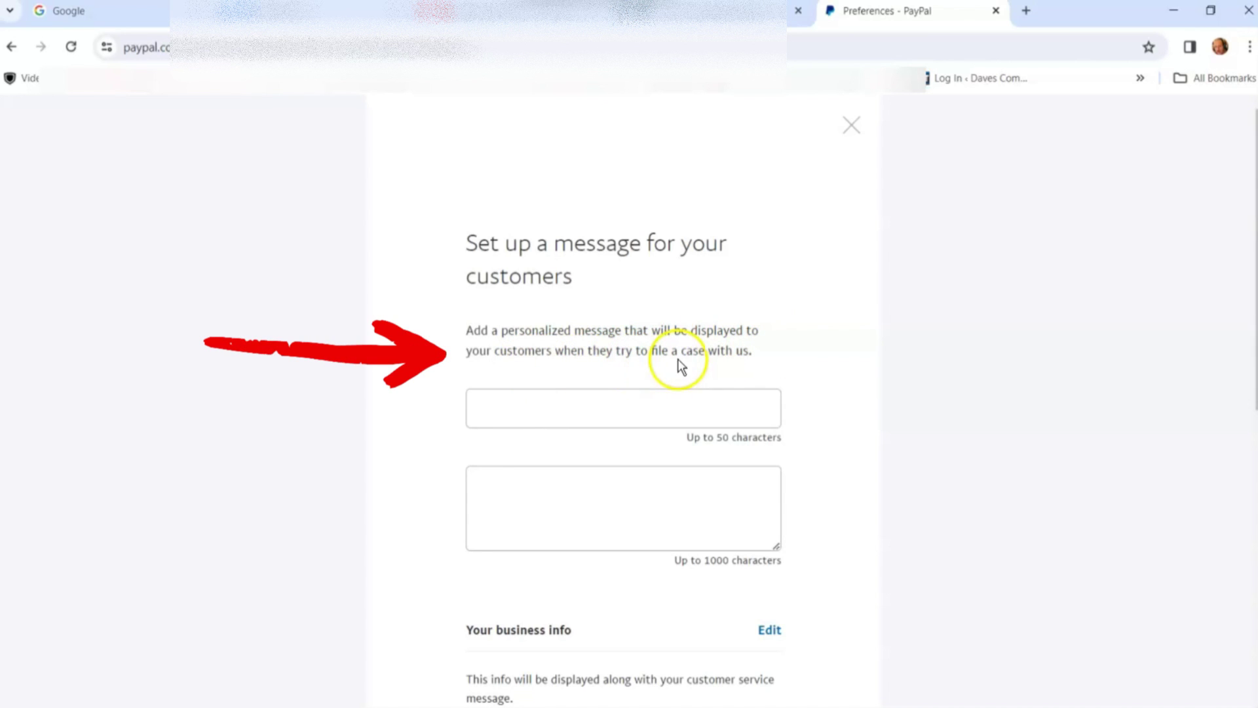
Step: Scroll the customer service message setup and put the cursor in the long message box
scroll(729, 391, down, 1)
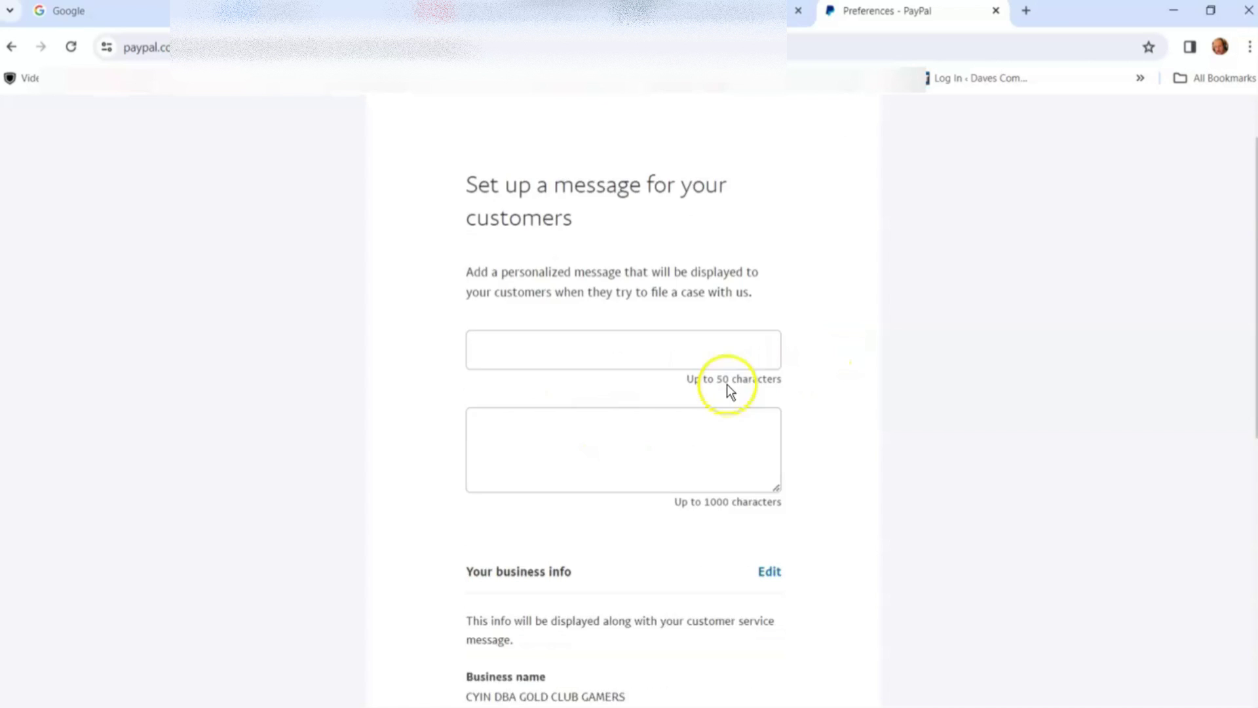
scroll(726, 384, down, 2)
click(548, 339)
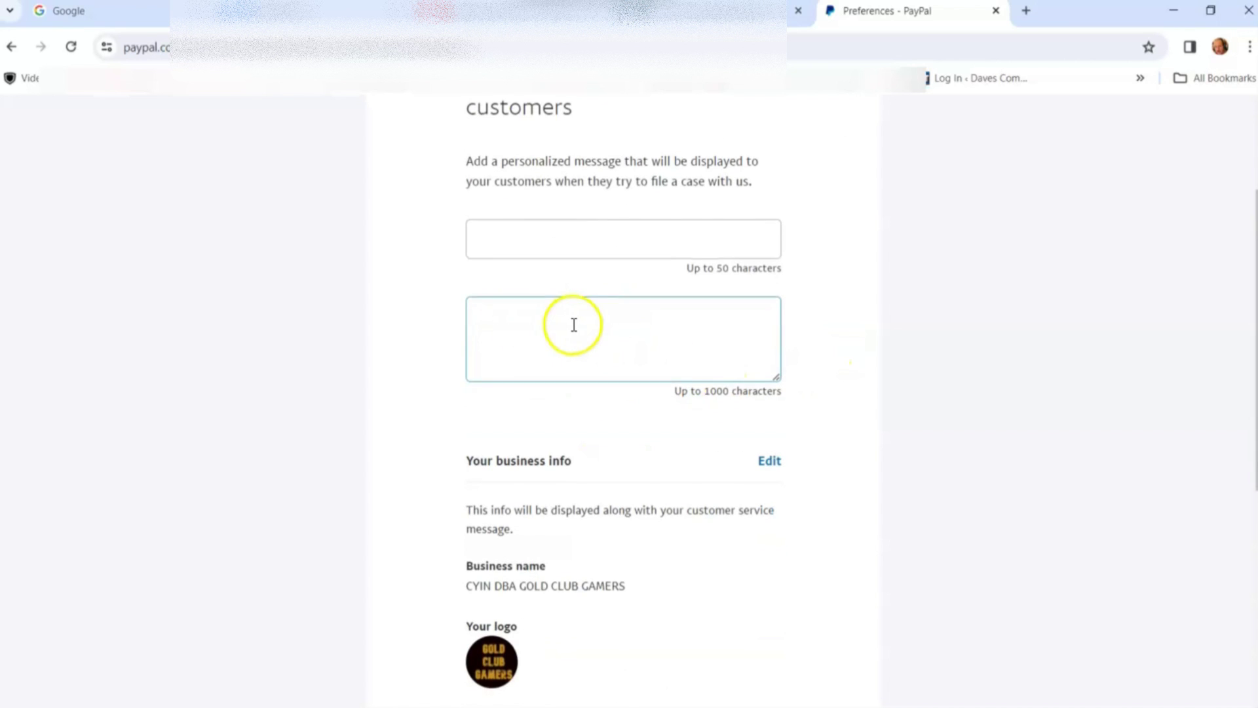
scroll(570, 327, down, 3)
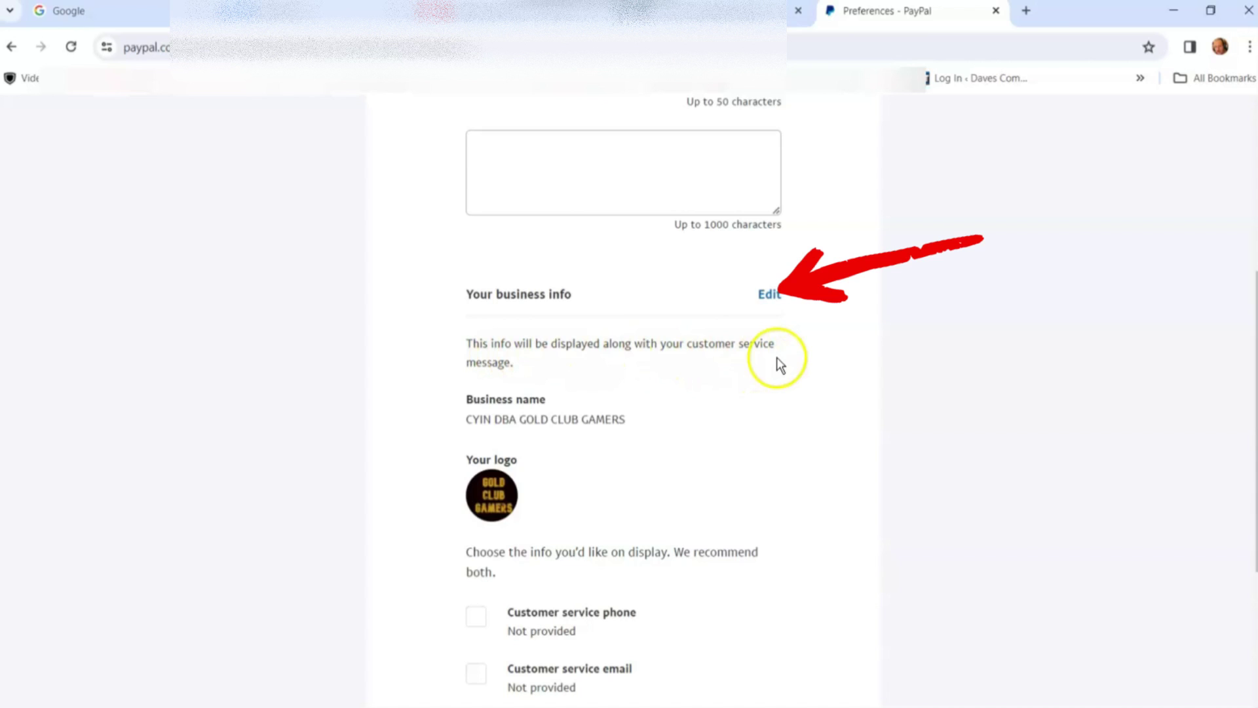
click(778, 296)
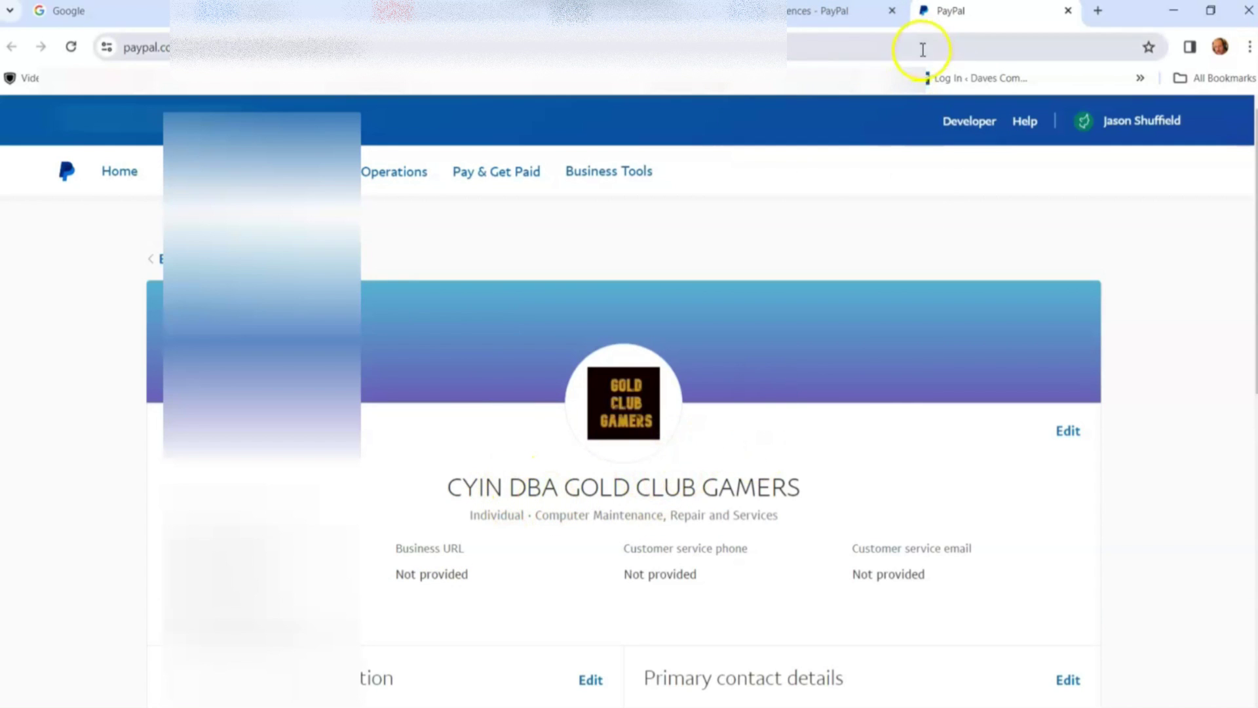
click(819, 16)
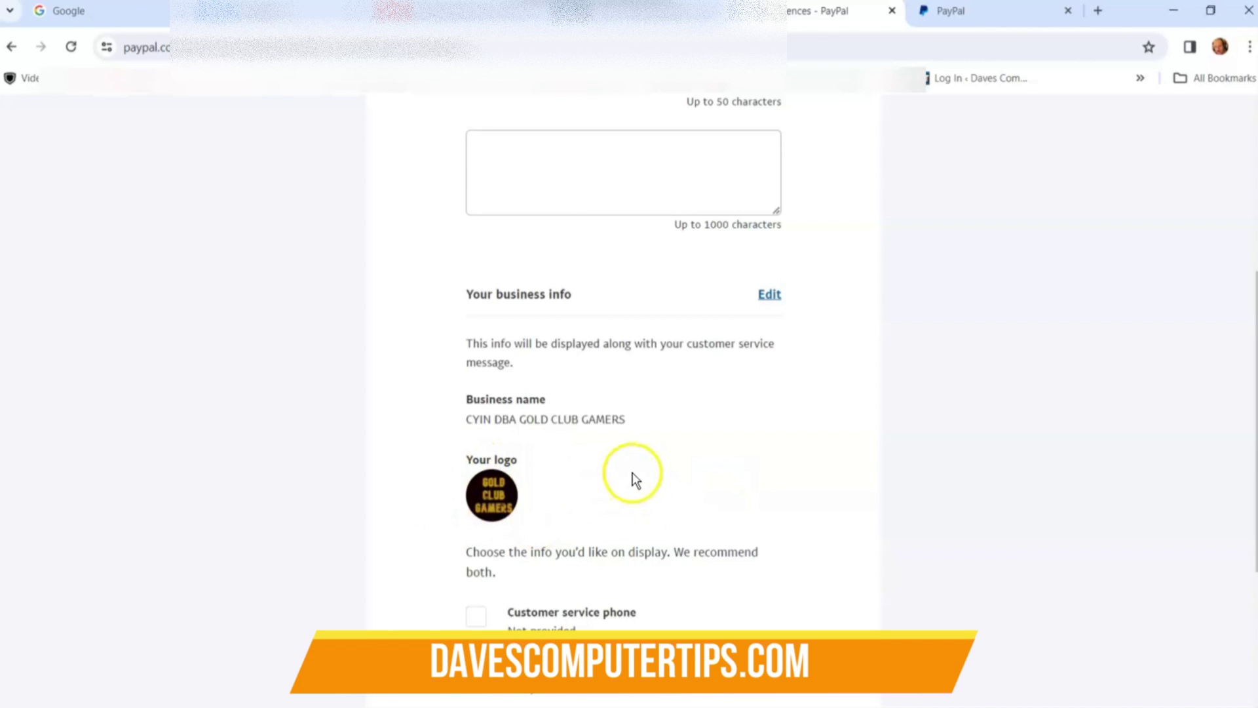
scroll(720, 454, down, 4)
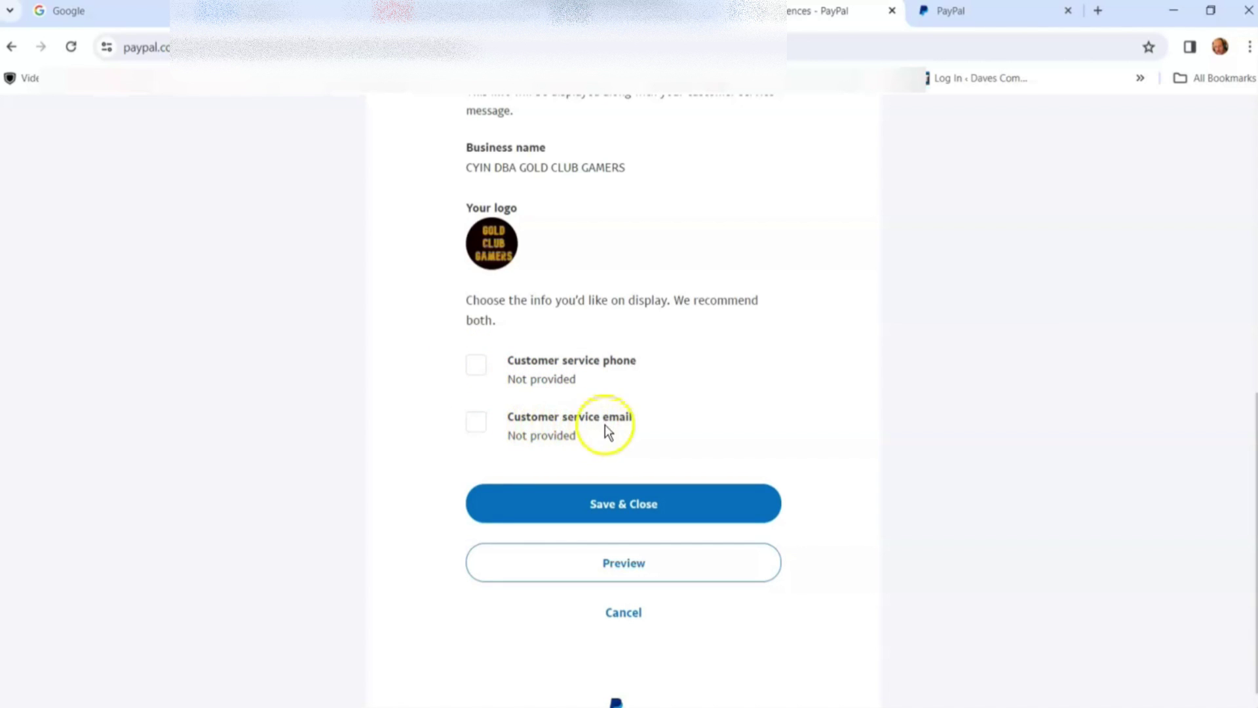
click(481, 425)
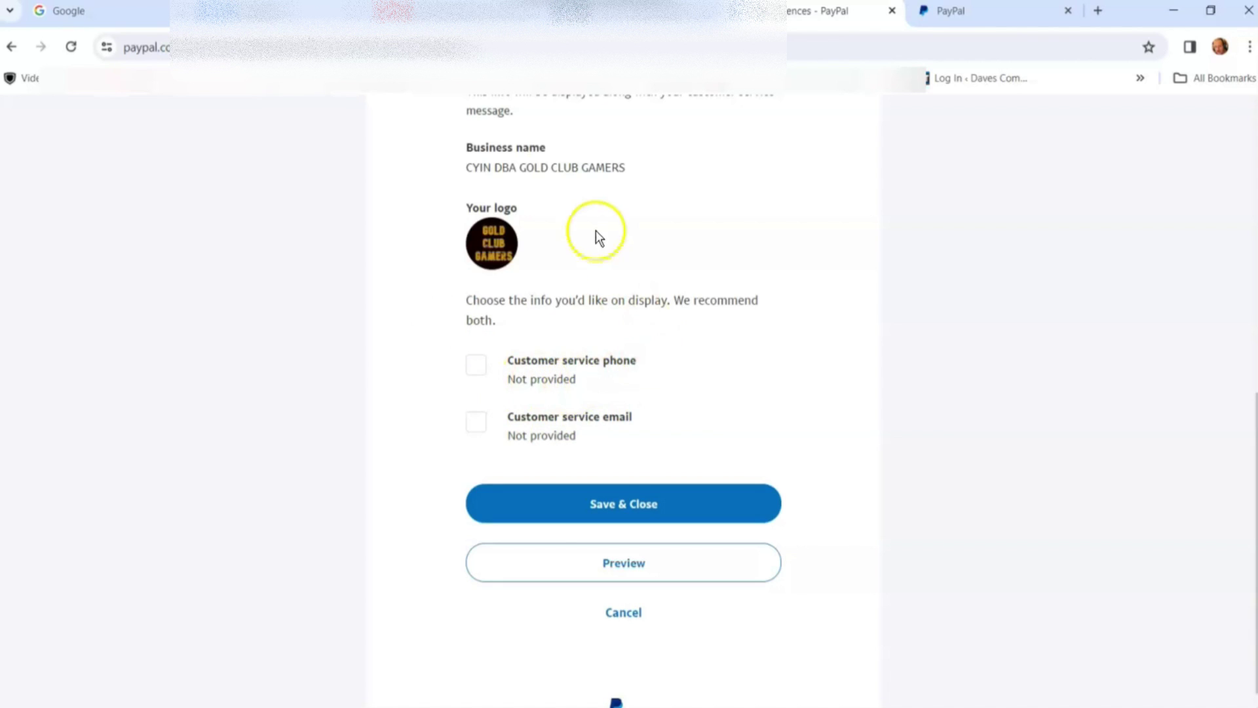
scroll(597, 234, up, 1)
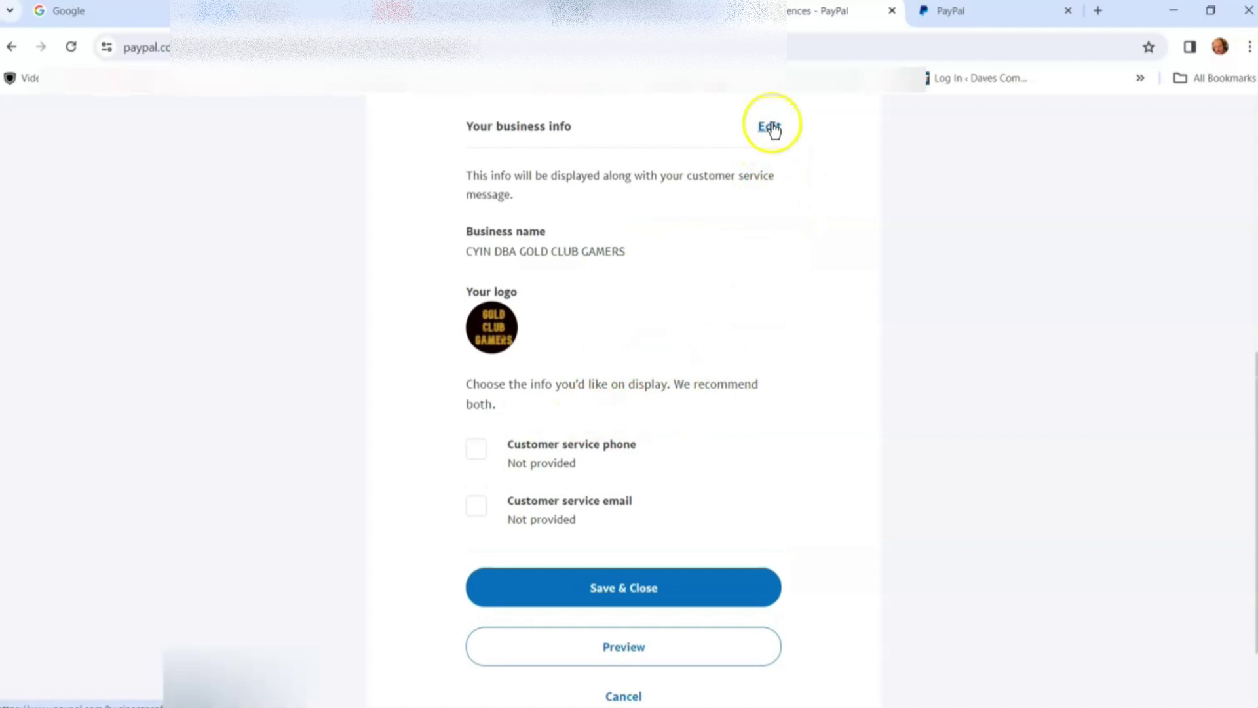
click(969, 16)
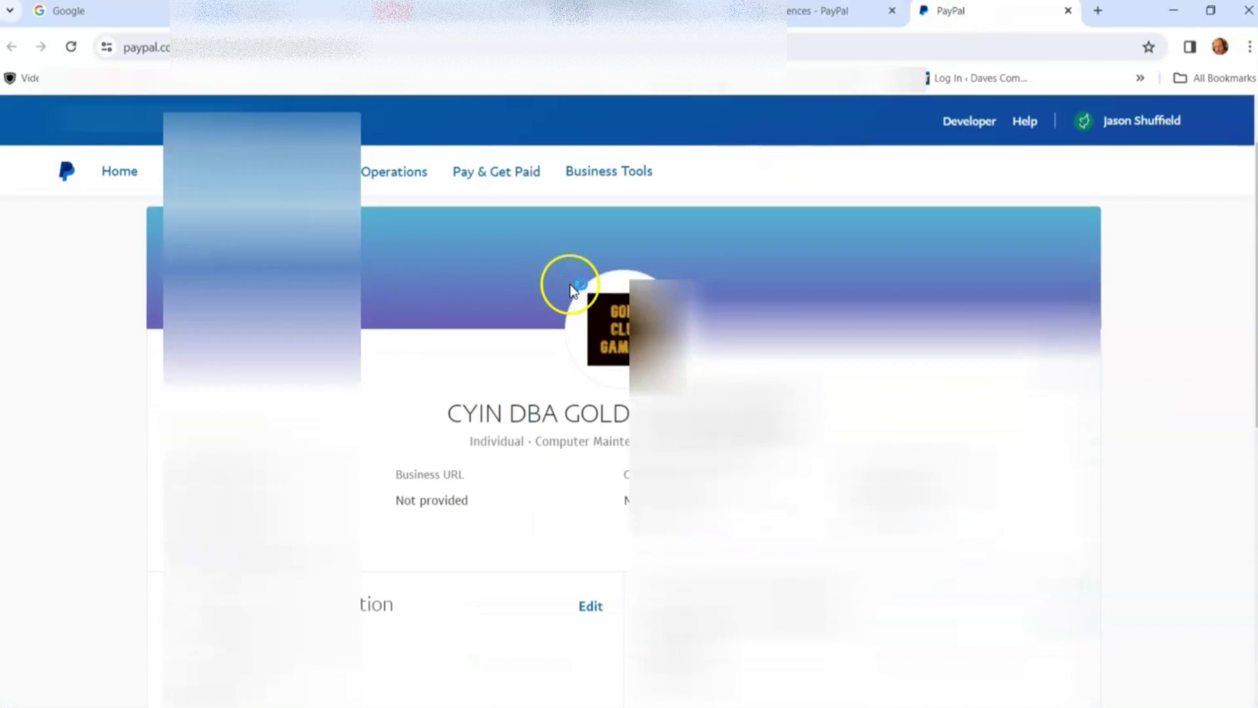
scroll(570, 289, down, 5)
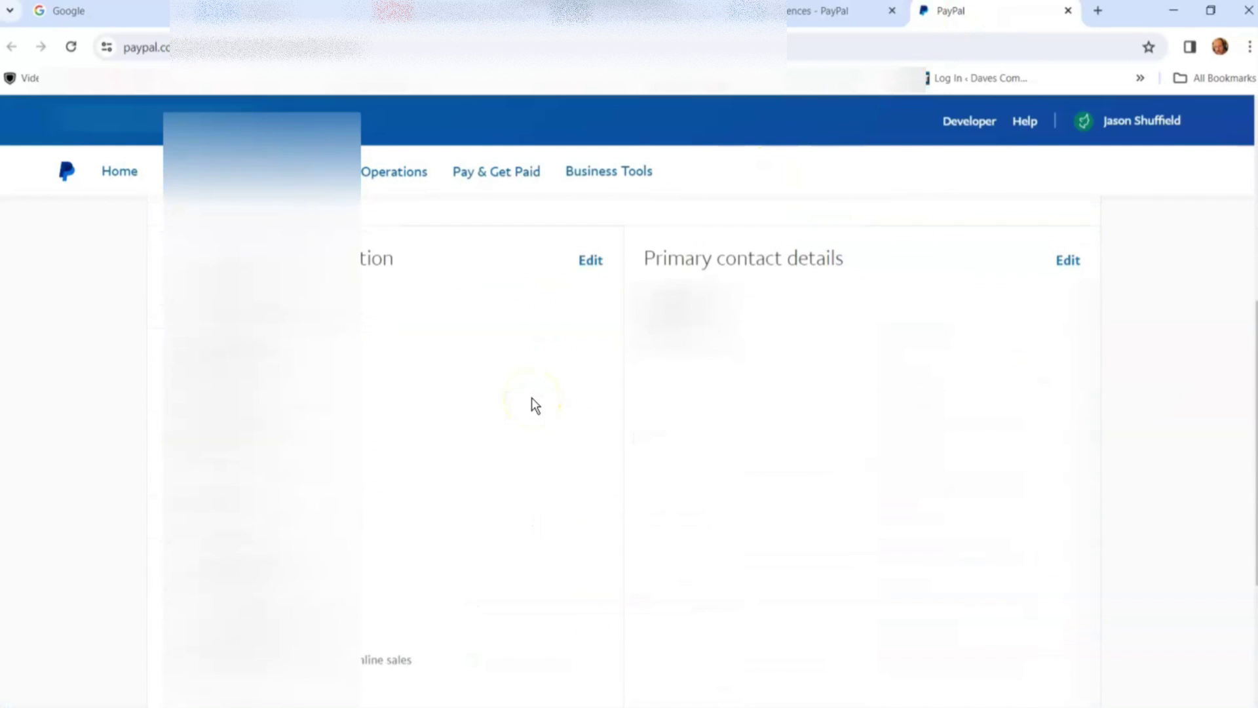
scroll(534, 405, down, 1)
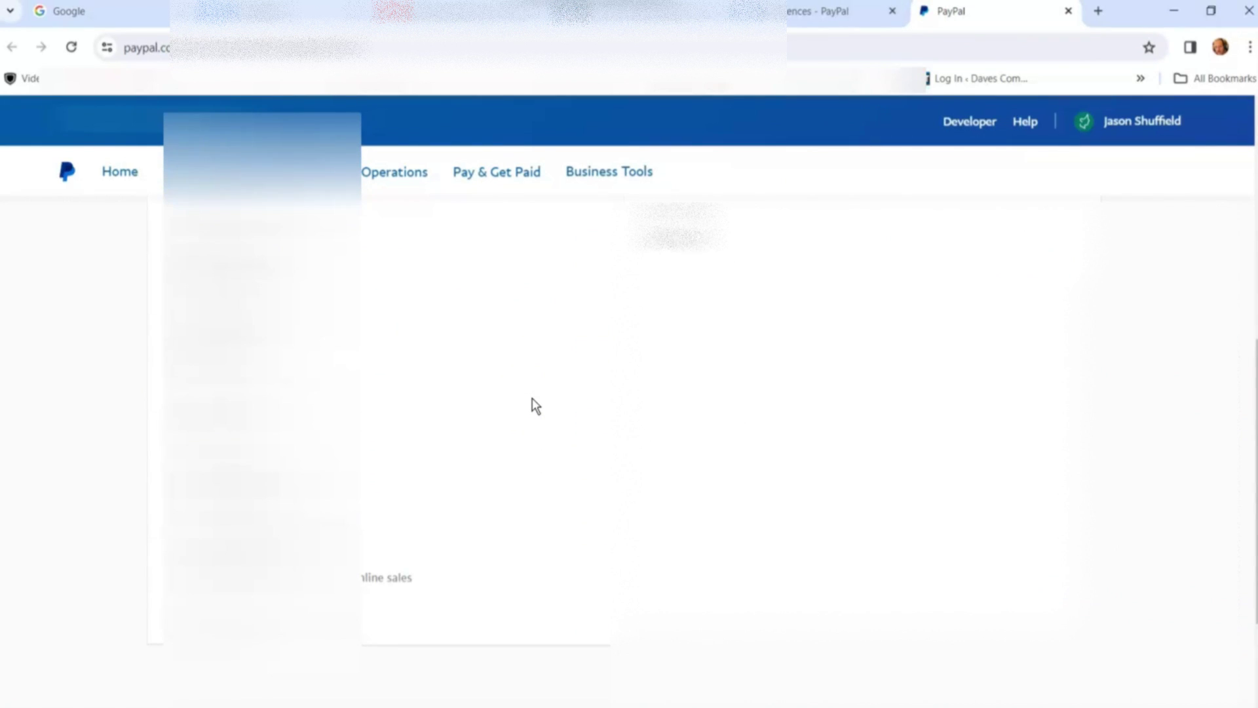
scroll(535, 407, up, 3)
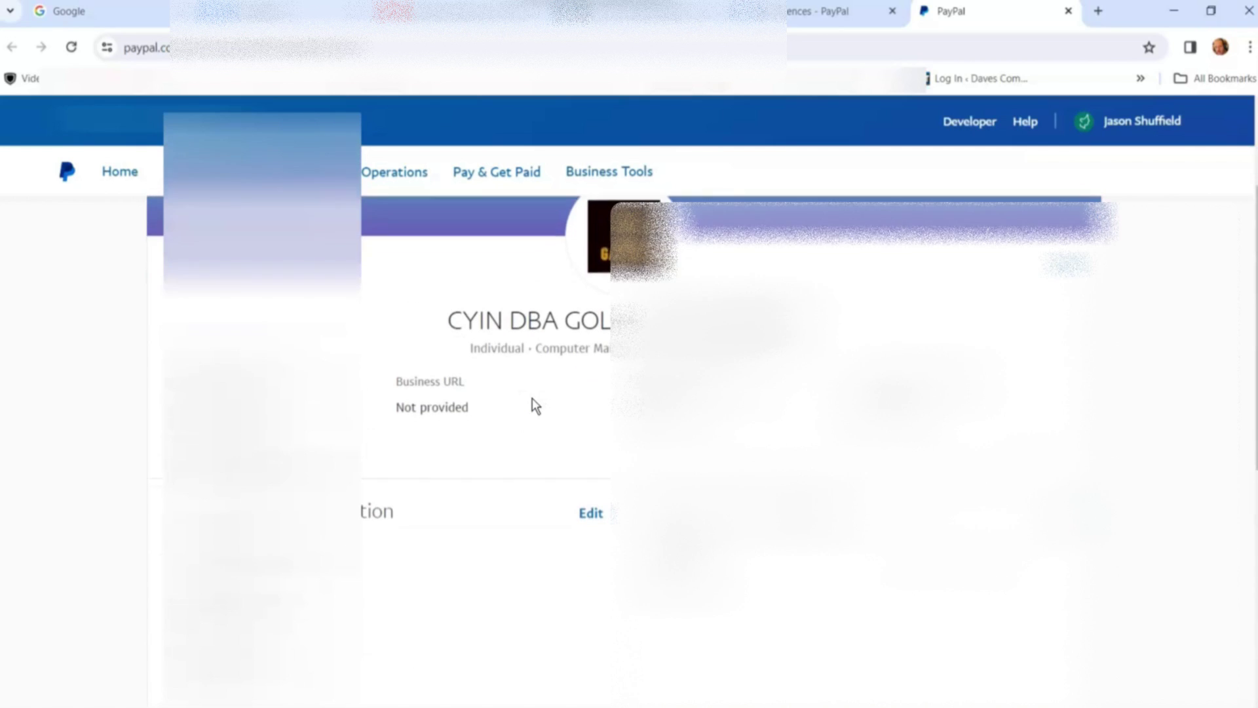
click(507, 392)
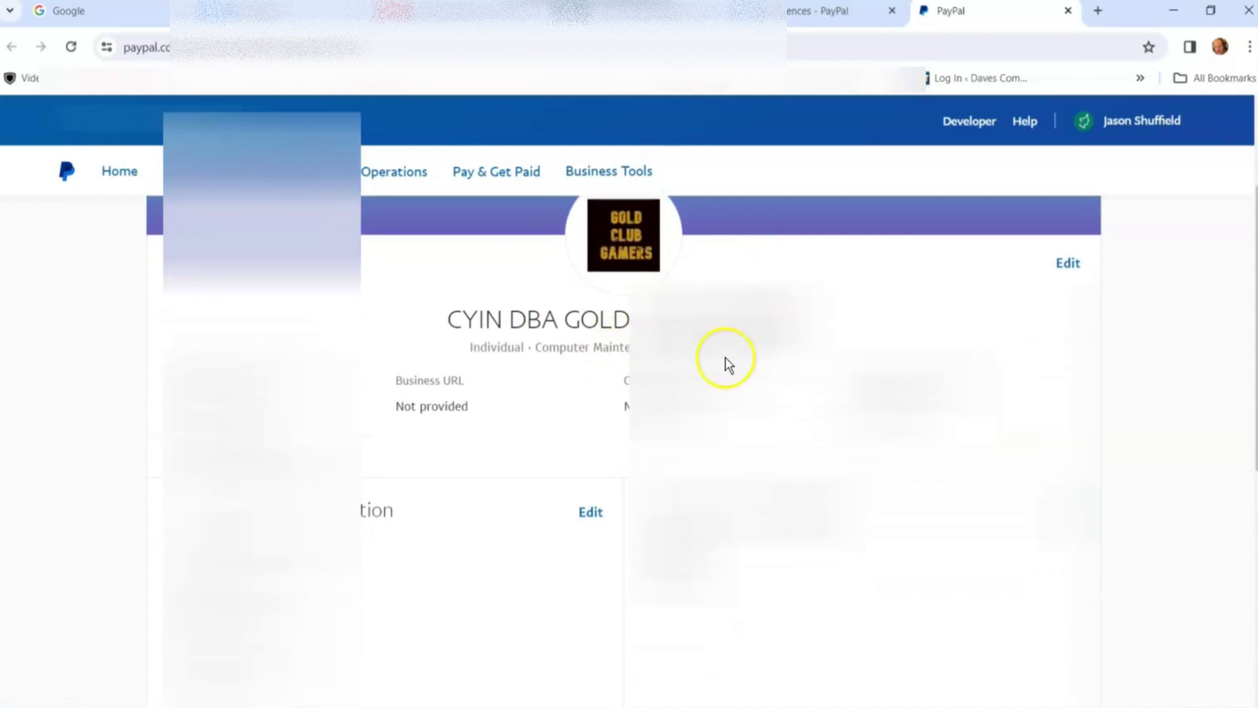
scroll(718, 406, down, 3)
click(810, 20)
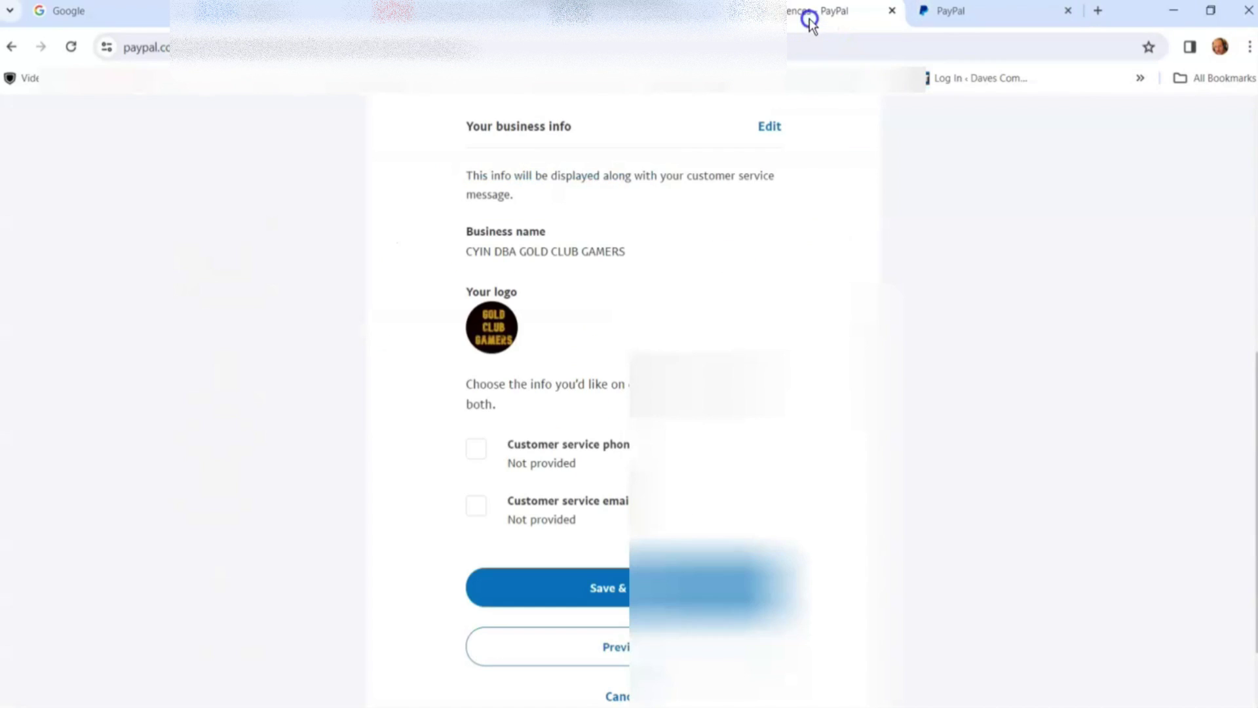
scroll(797, 338, down, 2)
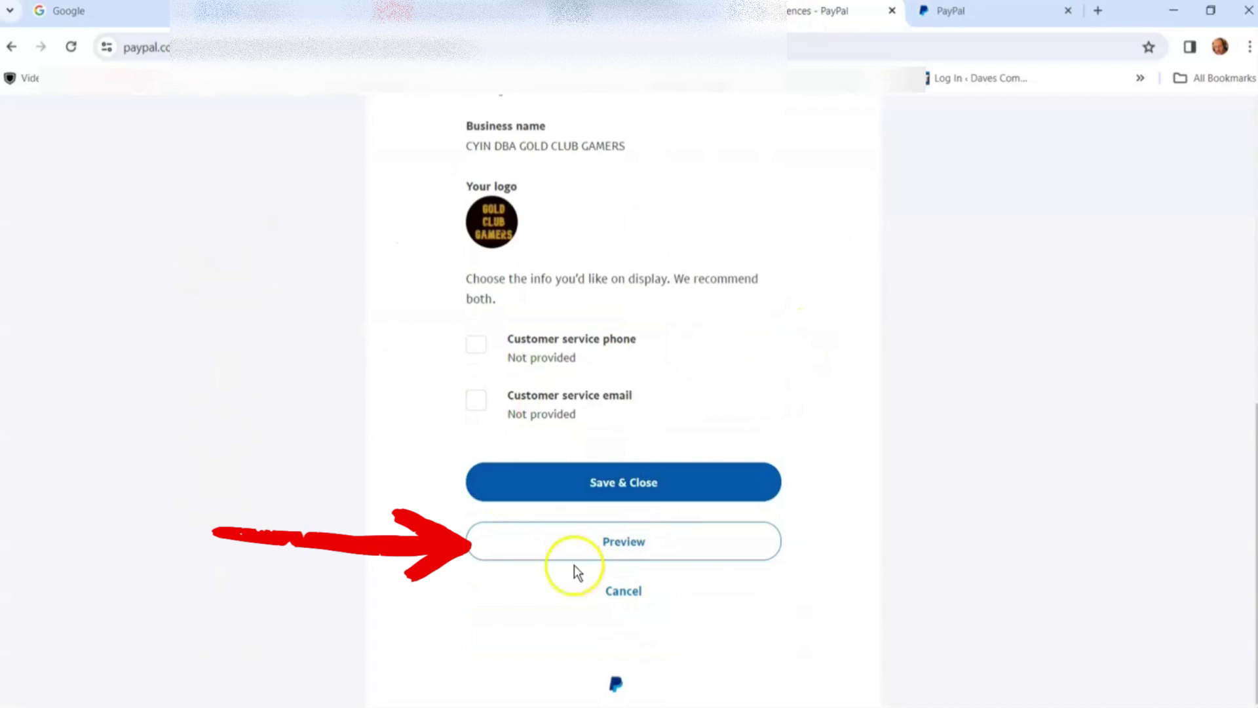
click(619, 553)
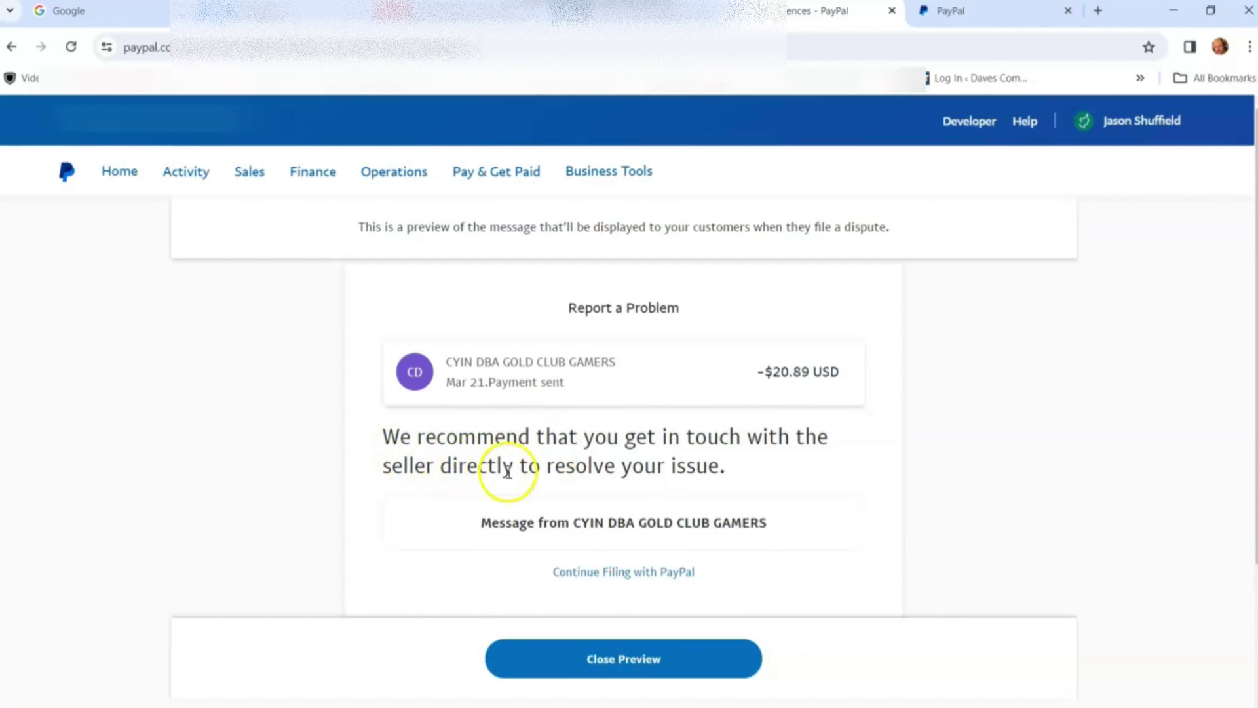
scroll(789, 456, down, 3)
scroll(789, 452, up, 3)
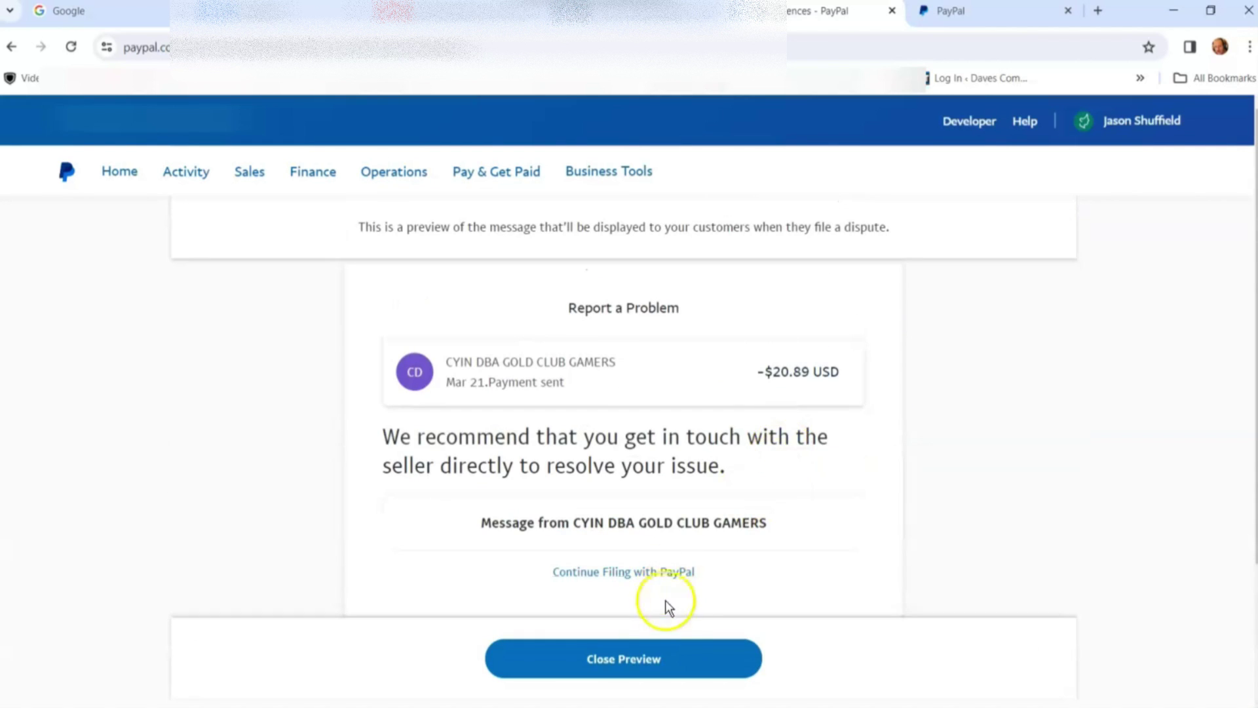
Step: Dismiss the dispute message preview and Save & Close the customer message form
click(647, 661)
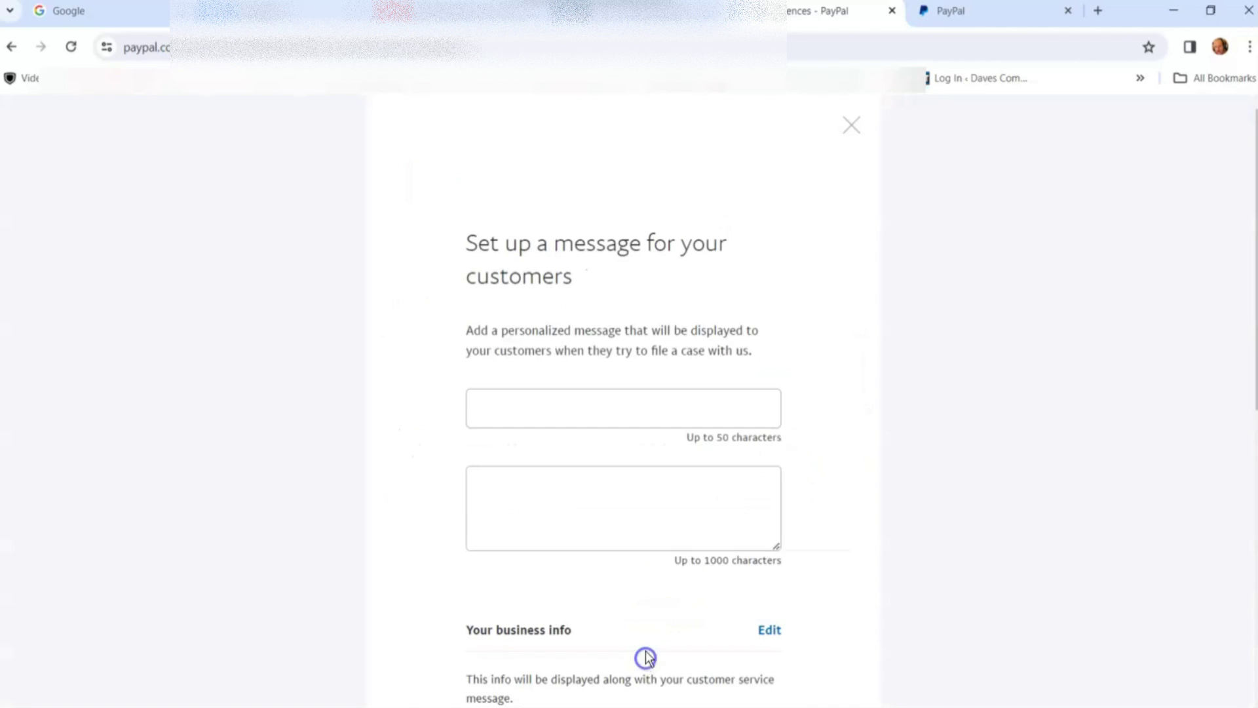
scroll(686, 327, down, 6)
scroll(685, 367, down, 3)
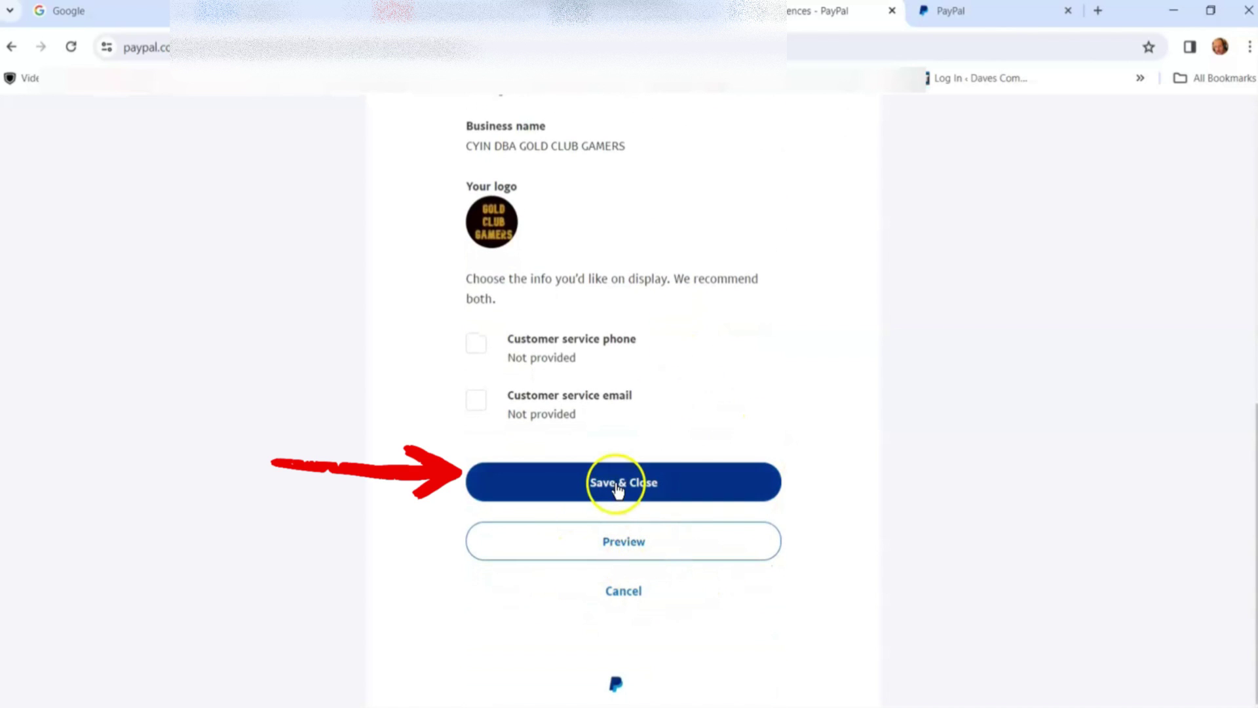
click(620, 598)
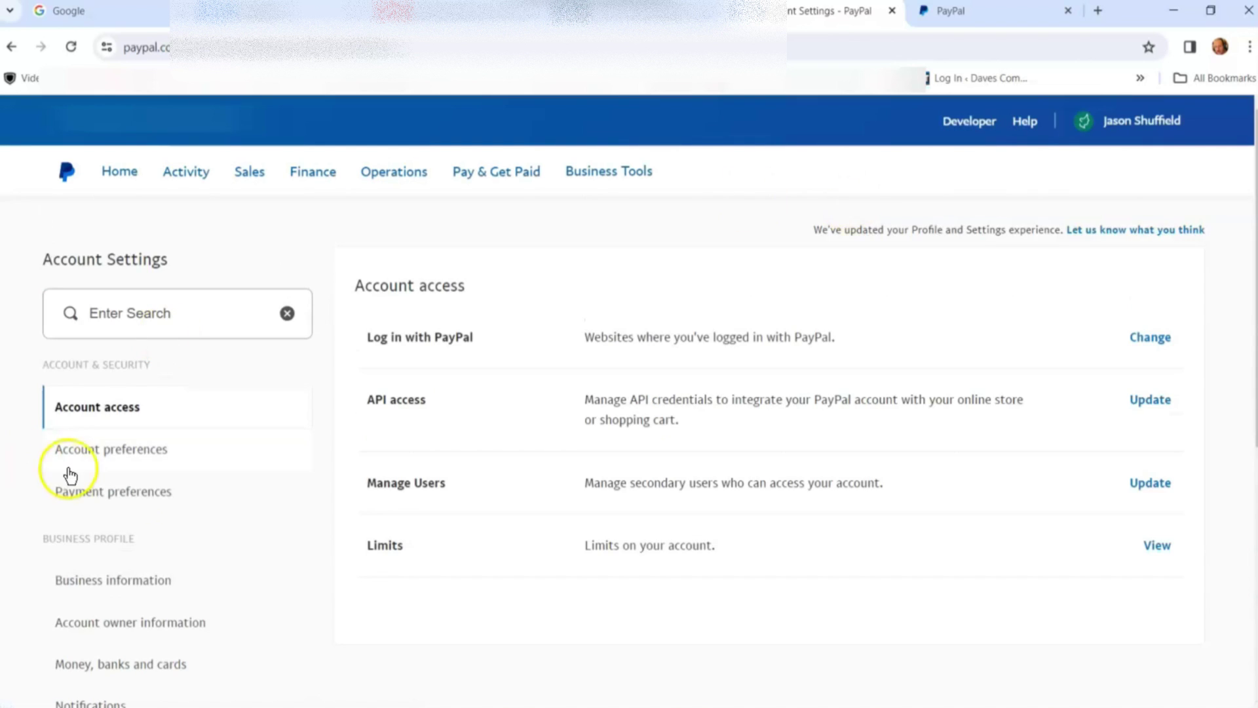
Step: Return to Account preferences from the Account Settings sidebar
click(99, 456)
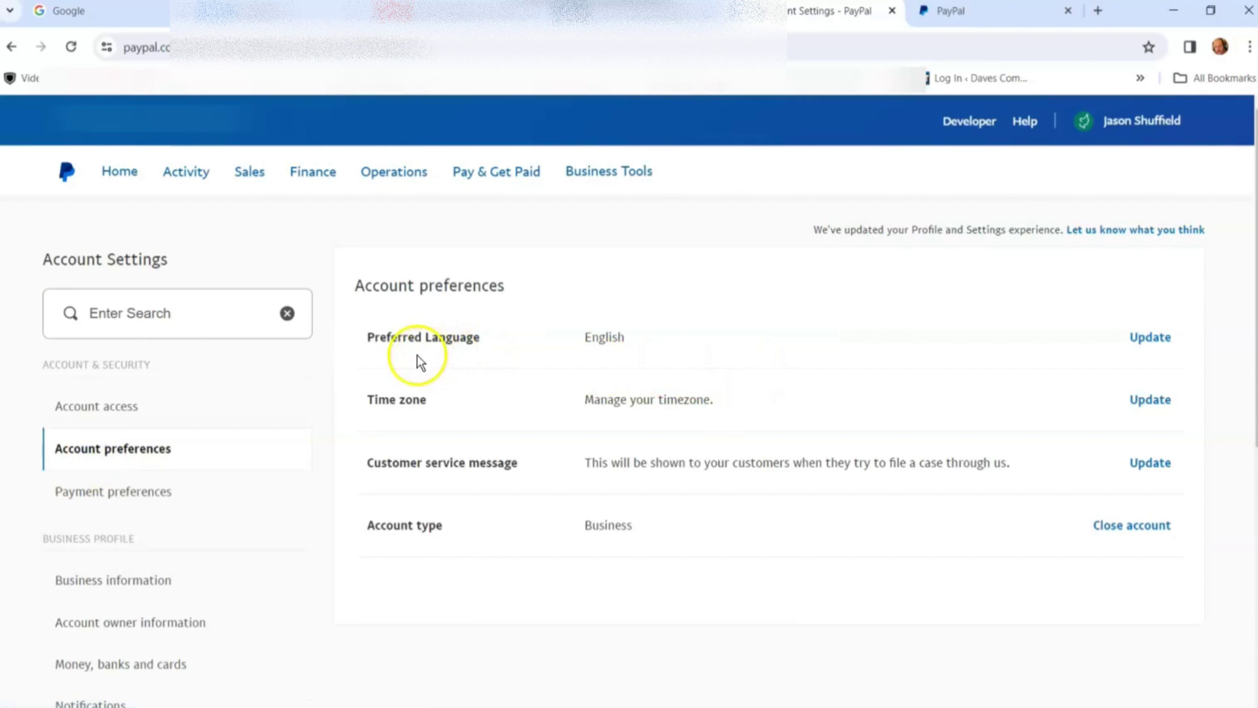